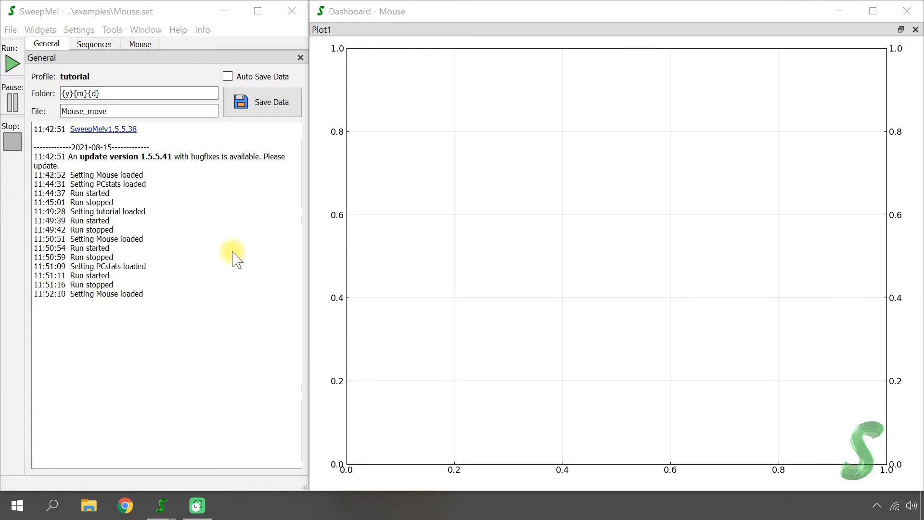
- Load the PCstats example setting in place of the Mouse example
click(95, 44)
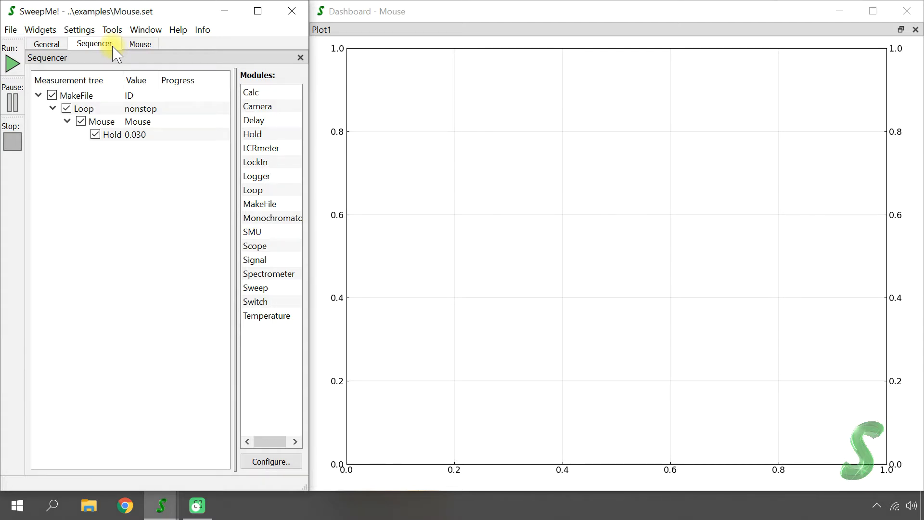
click(87, 33)
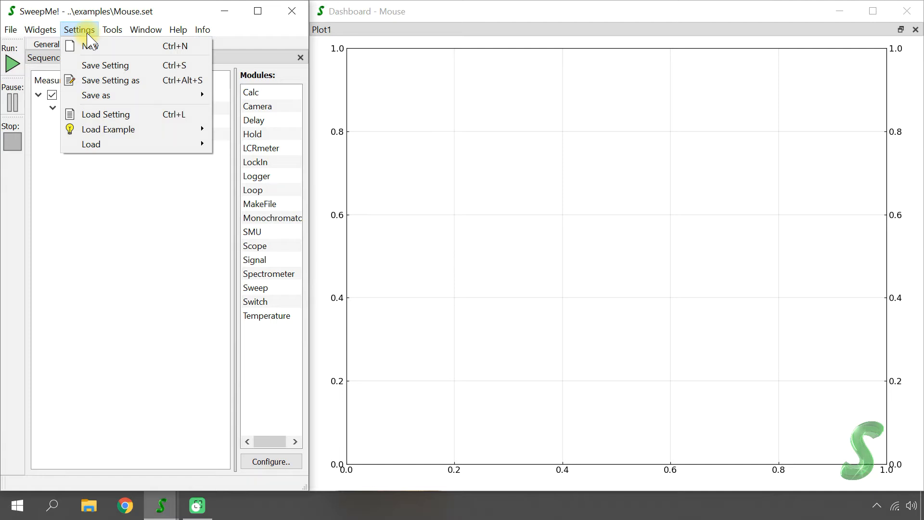
mouse_move(100, 128)
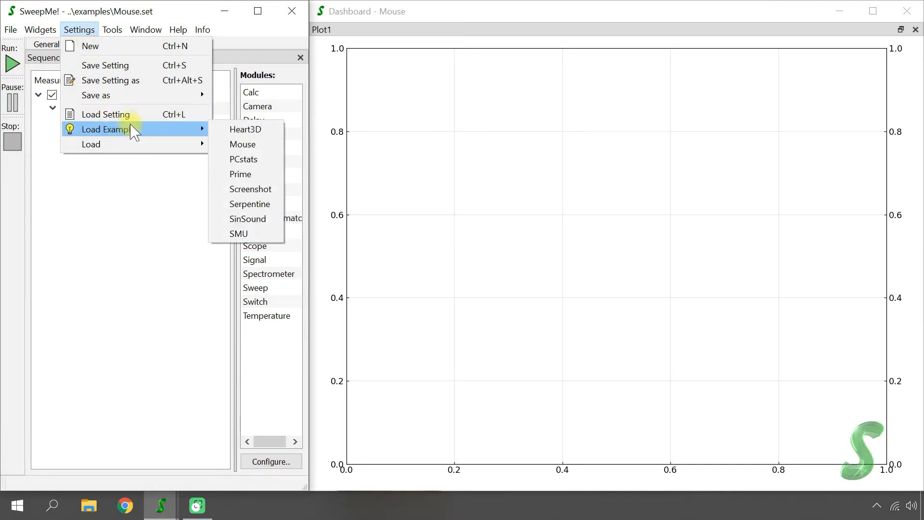
click(271, 160)
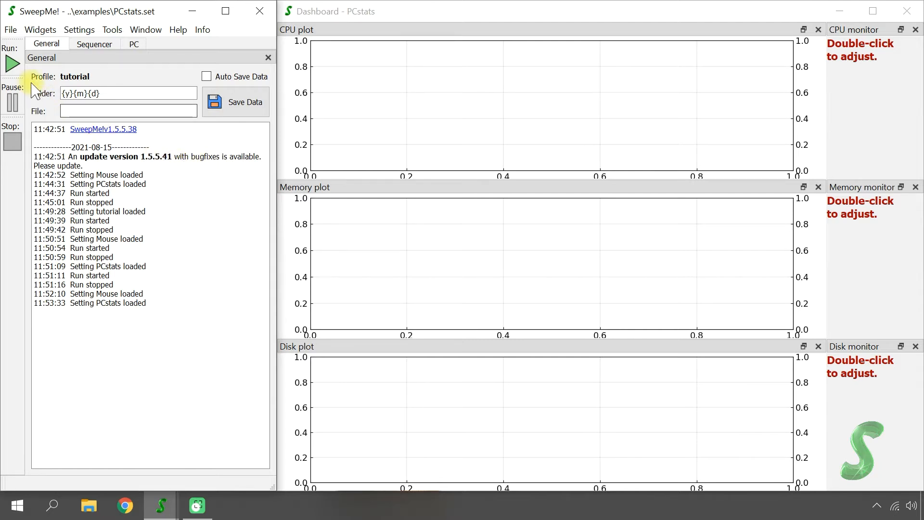
- Run the PCstats measurement, show its measurement tree in the Sequencer, and stop the run
click(13, 64)
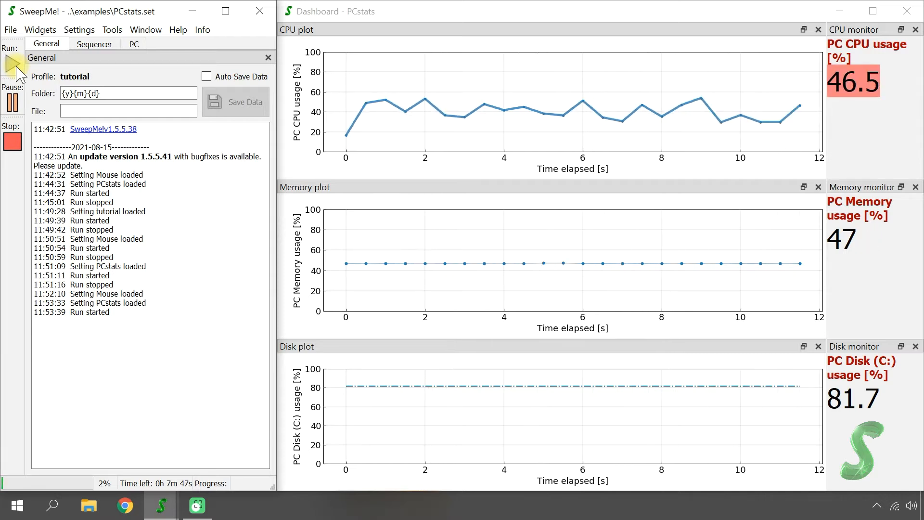
click(94, 44)
click(13, 142)
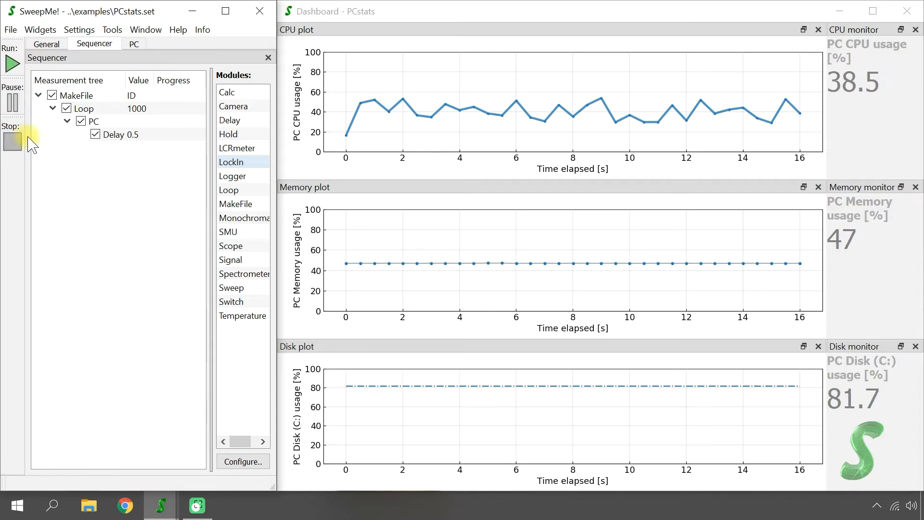
- Set the Loop module's repetitions to 0 so that it runs nonstop
double_click(80, 108)
text(0)
click(412, 291)
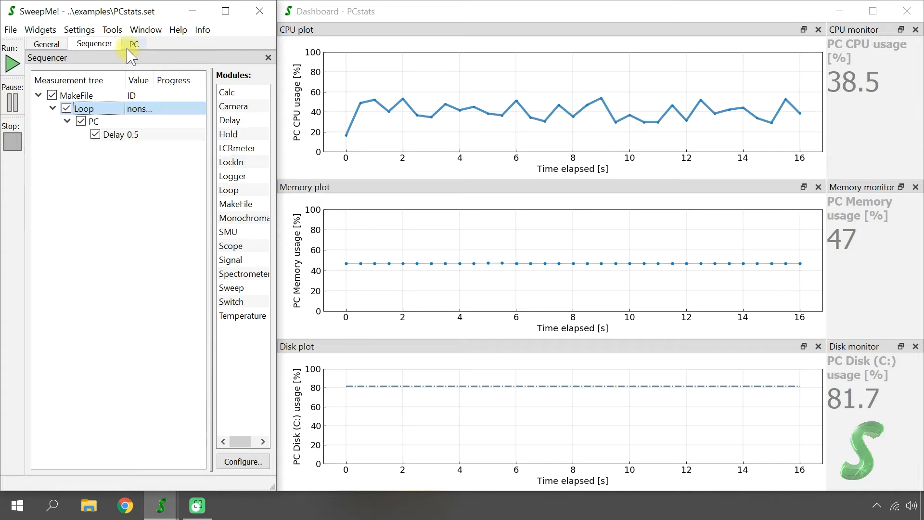
- Save the modified setting under the file name tutorial in the Settings folder
click(83, 30)
click(91, 65)
text(tutorial)
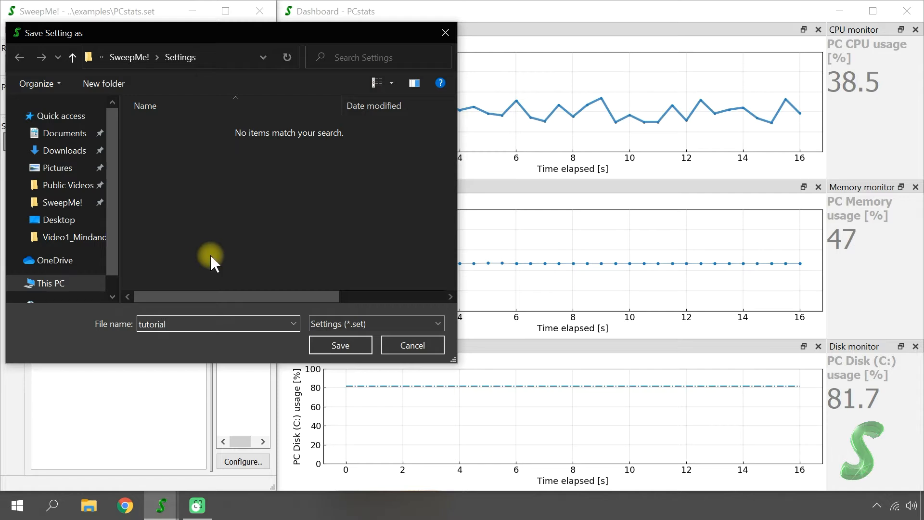
click(341, 345)
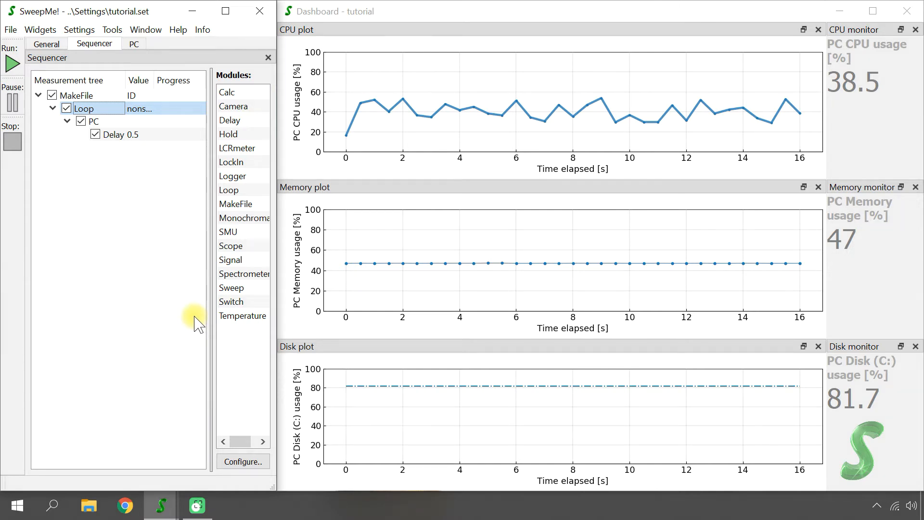
- Open the SweepMe! Settings folder in the file explorer and open tutorial.set with Notepad++
click(10, 29)
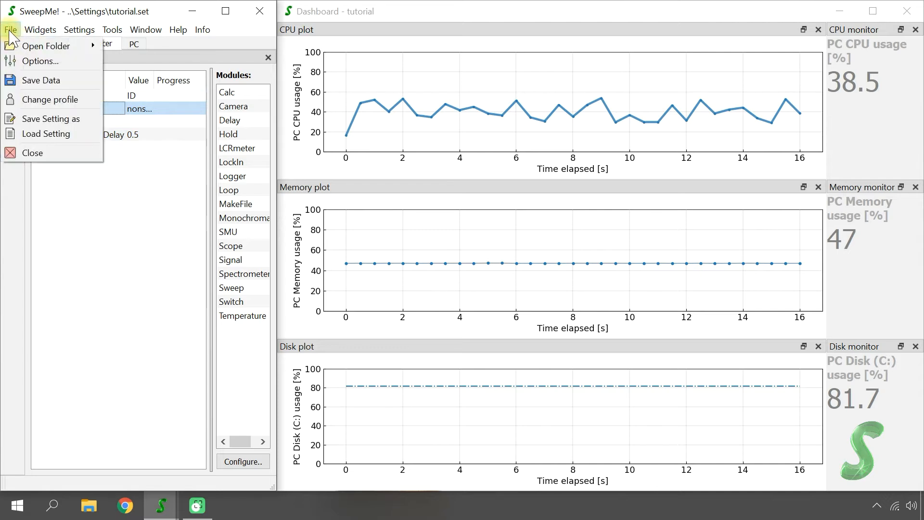
mouse_move(12, 45)
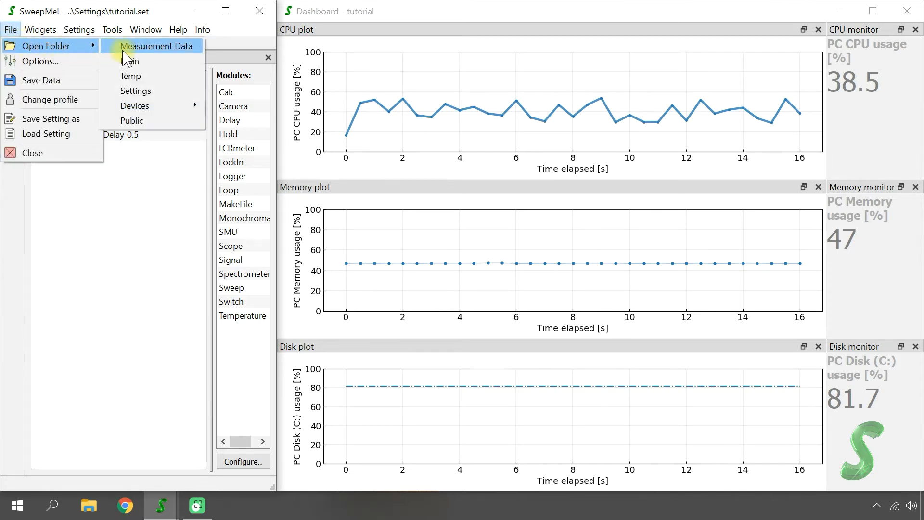
click(133, 91)
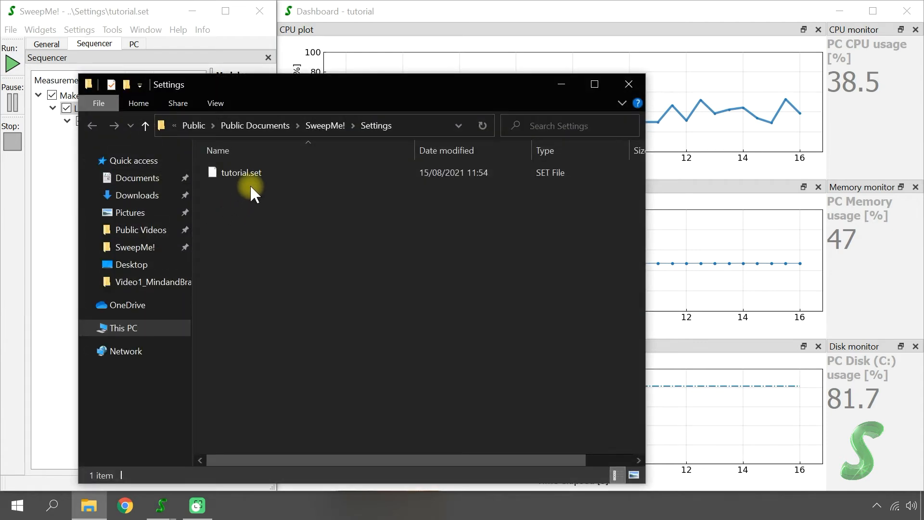
right_click(250, 179)
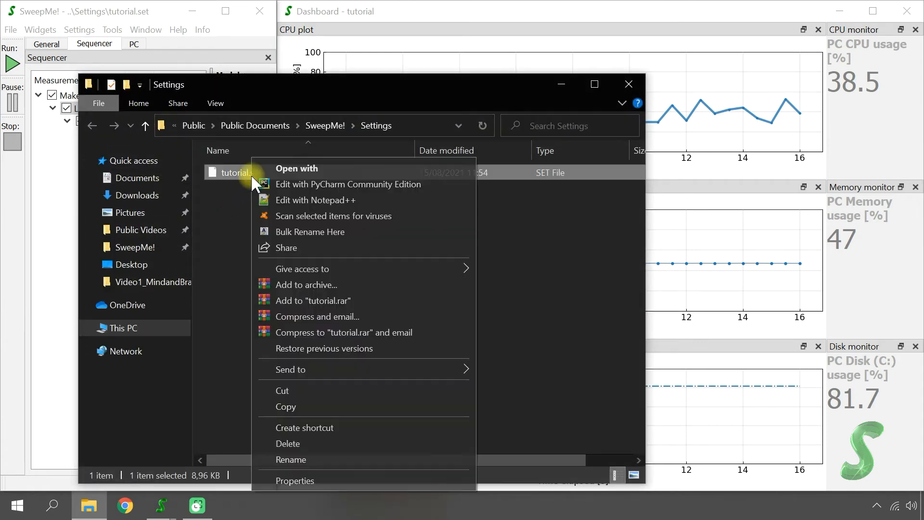
click(273, 199)
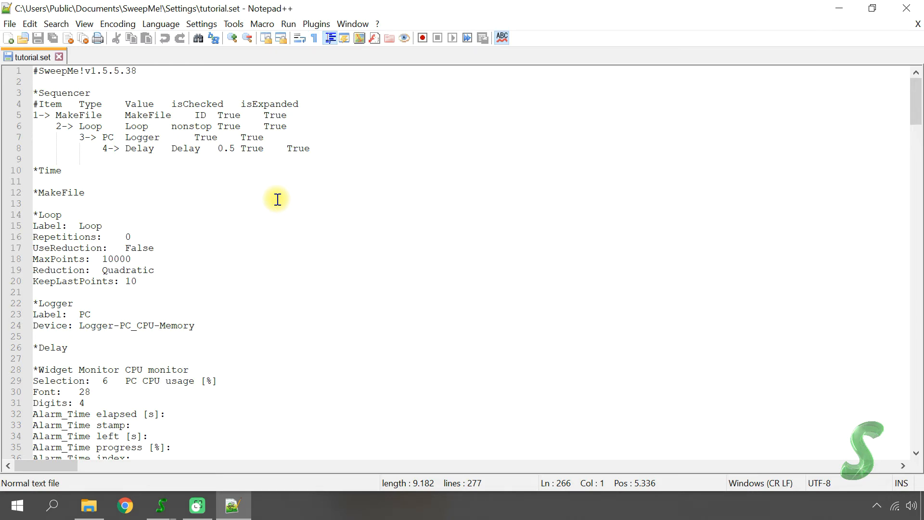
- Examine the contents of tutorial.set through to the end, then close Notepad++ and the Settings folder
scroll(278, 199, down, 14)
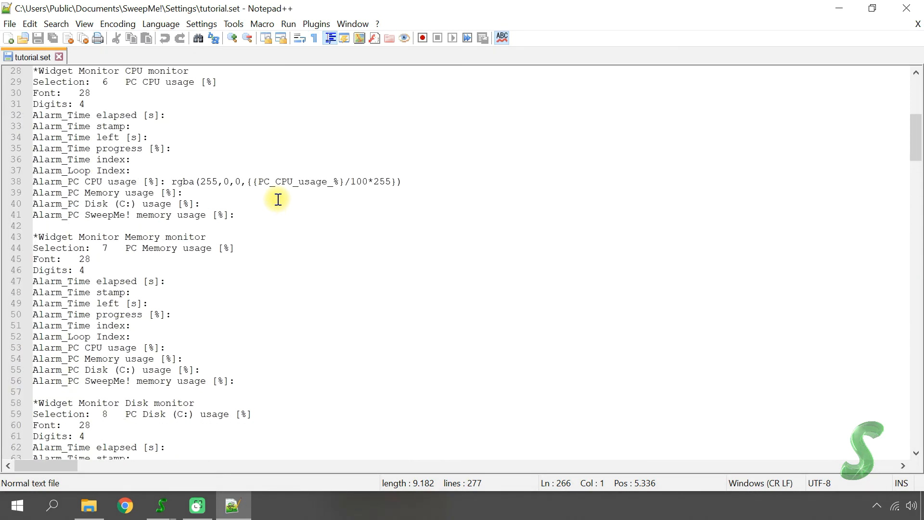
scroll(277, 199, down, 5)
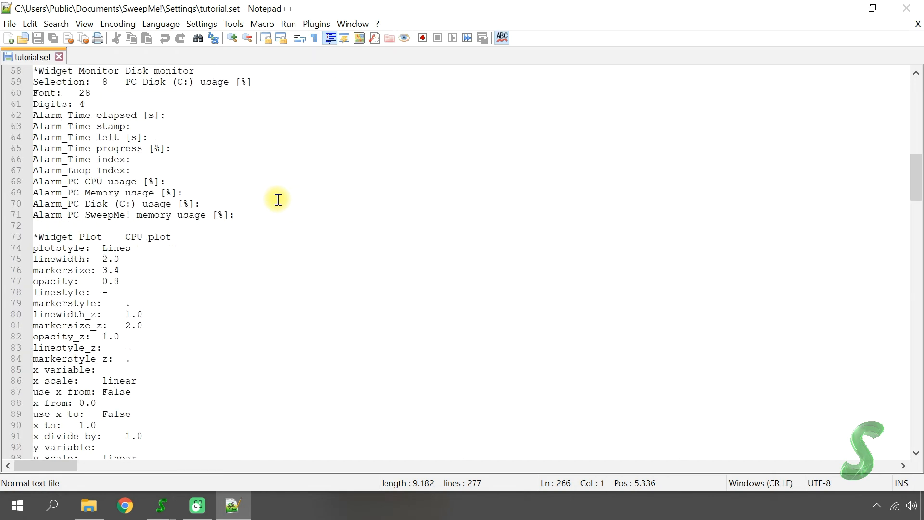
drag(916, 197, 917, 438)
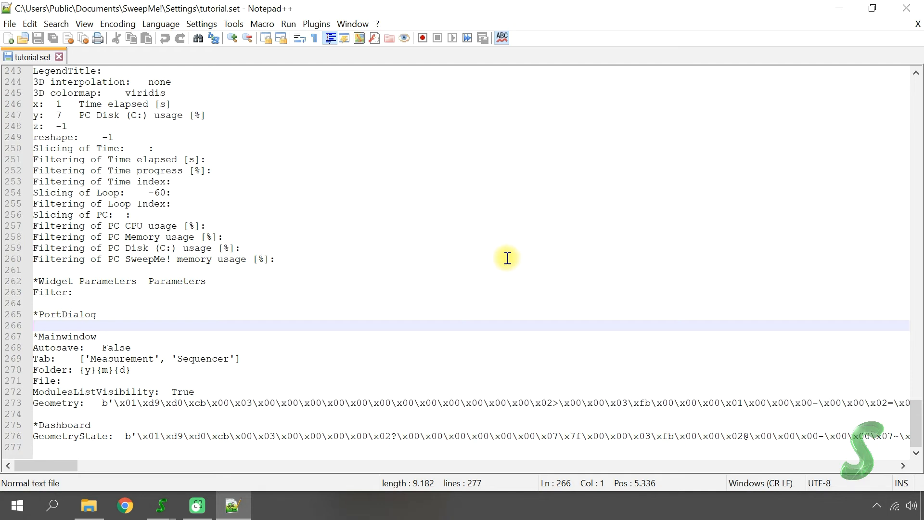
click(906, 9)
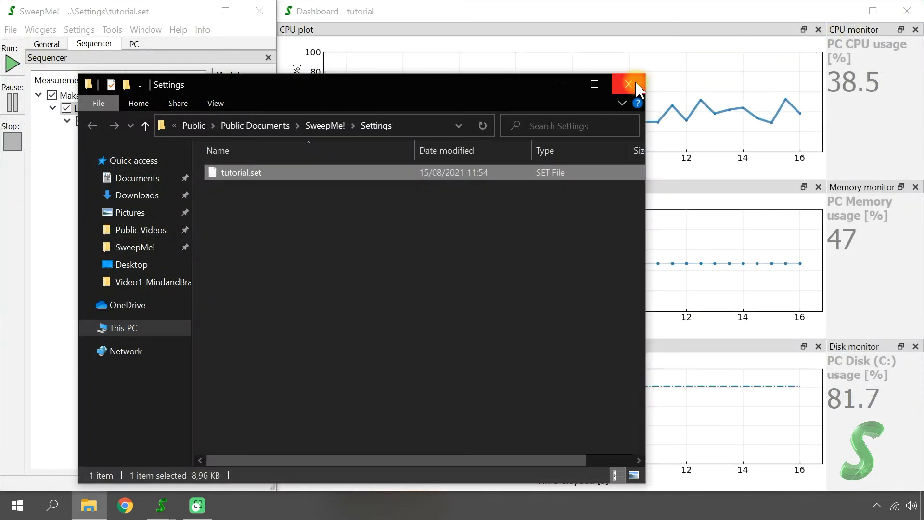
click(631, 85)
- Delete all modules from the measurement tree and reload the saved tutorial setting
drag(196, 169, 17, 70)
key(Delete)
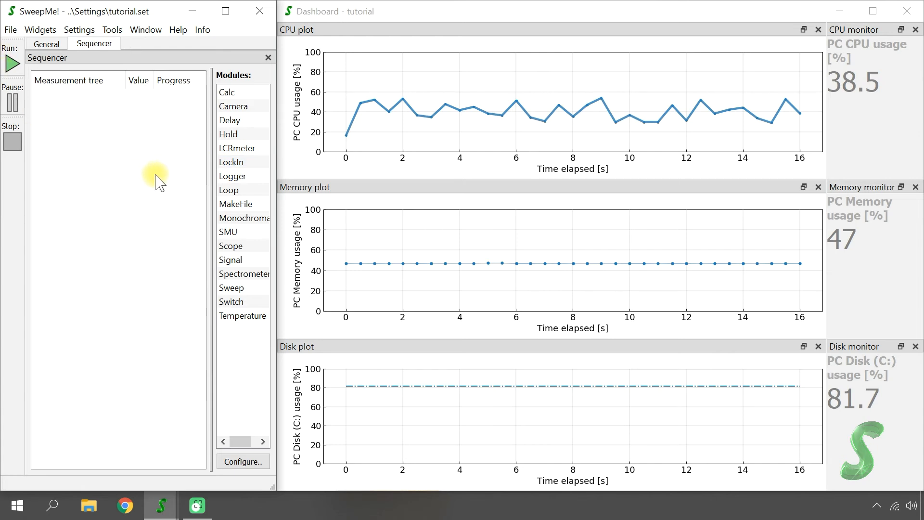
click(79, 29)
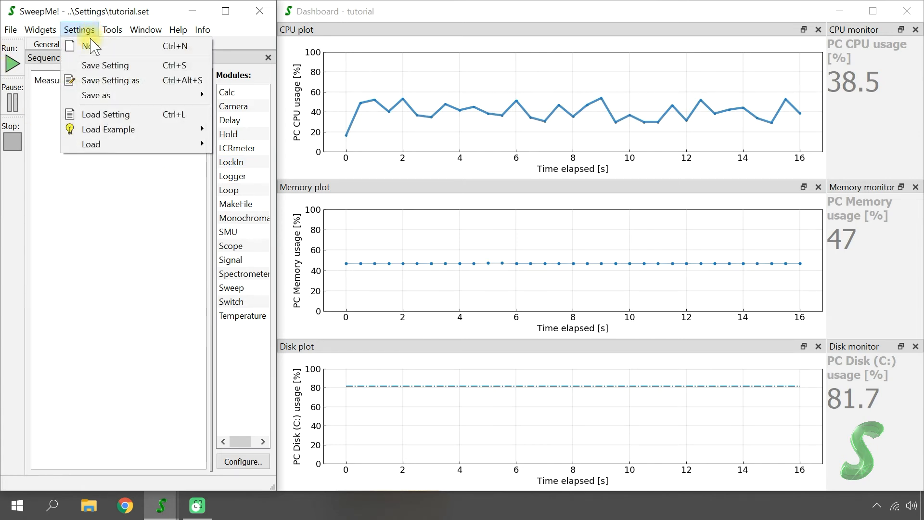
click(101, 115)
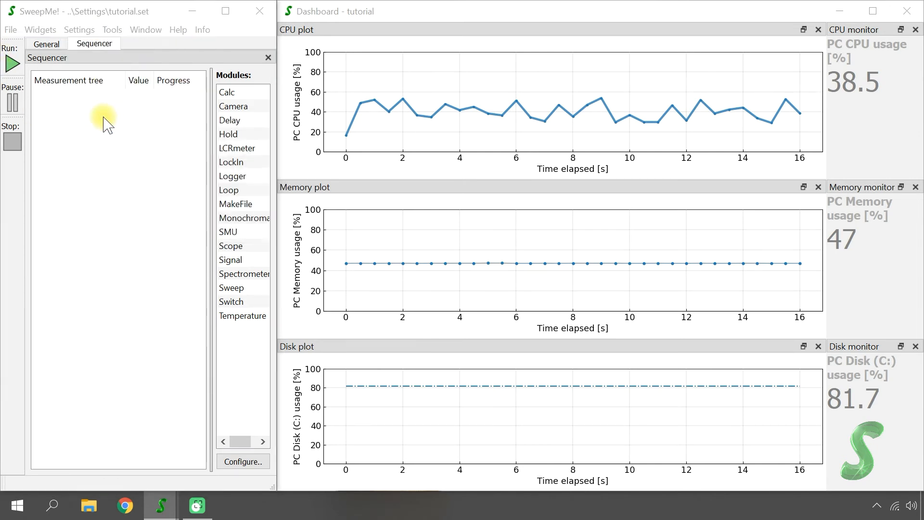
click(148, 126)
click(321, 348)
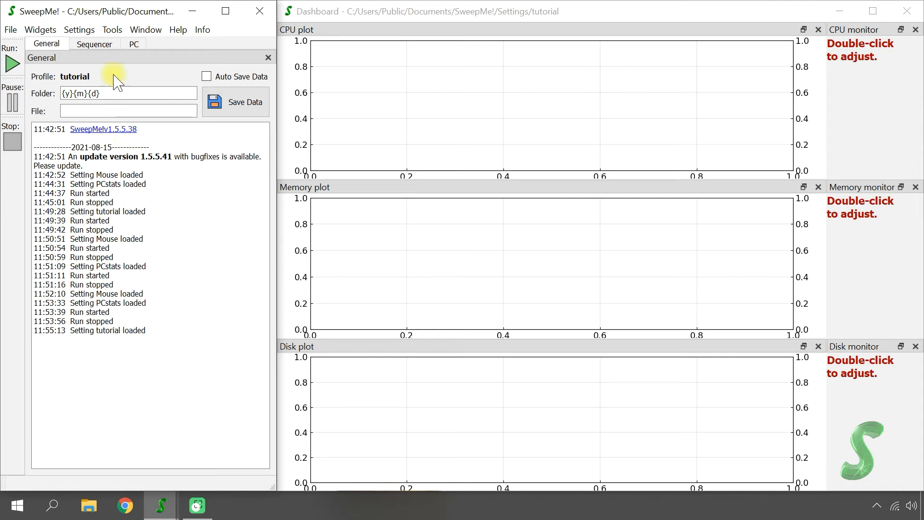
- Display the reloaded tutorial setting's measurement tree in the Sequencer, run the nonstop measurement, and stop it
click(96, 44)
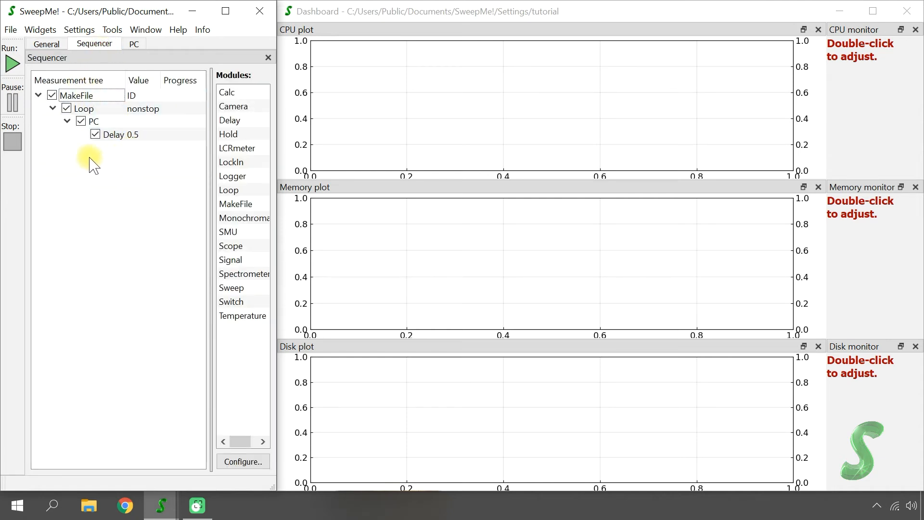
click(18, 67)
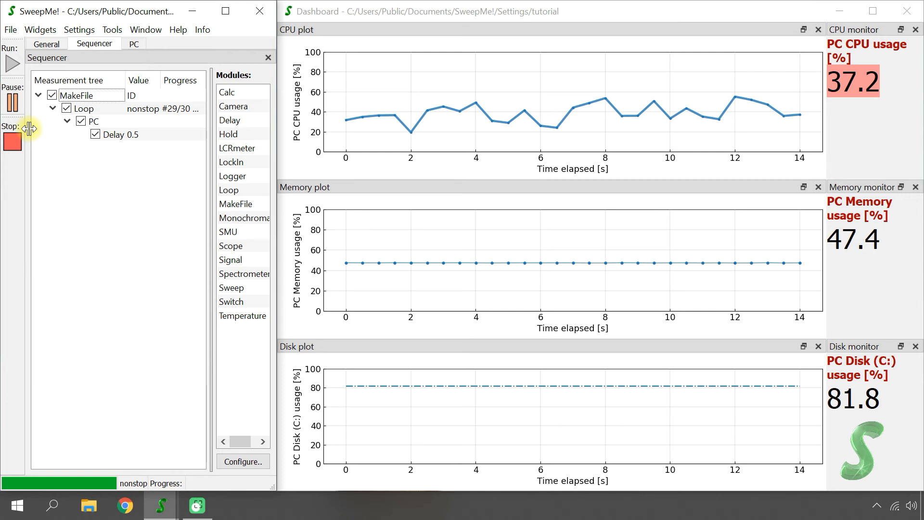
- Save the current setting as the standard setting
click(79, 30)
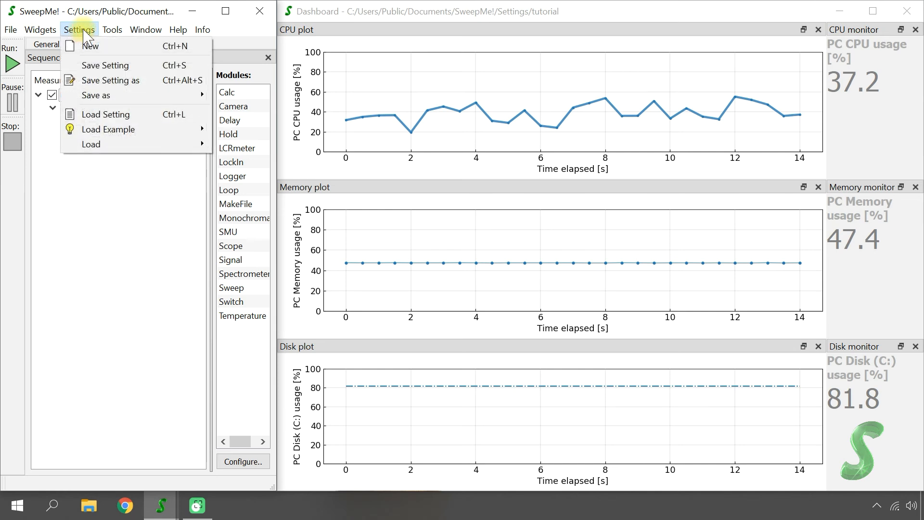
mouse_move(99, 97)
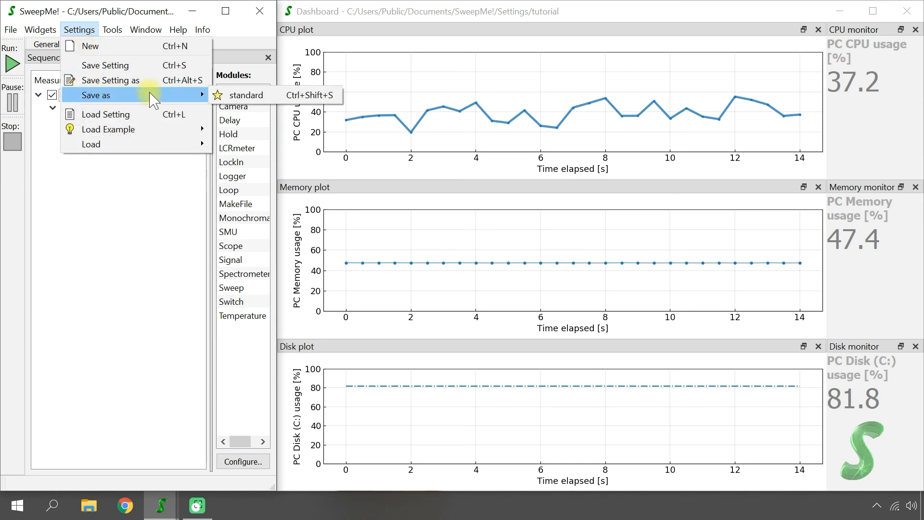
click(281, 99)
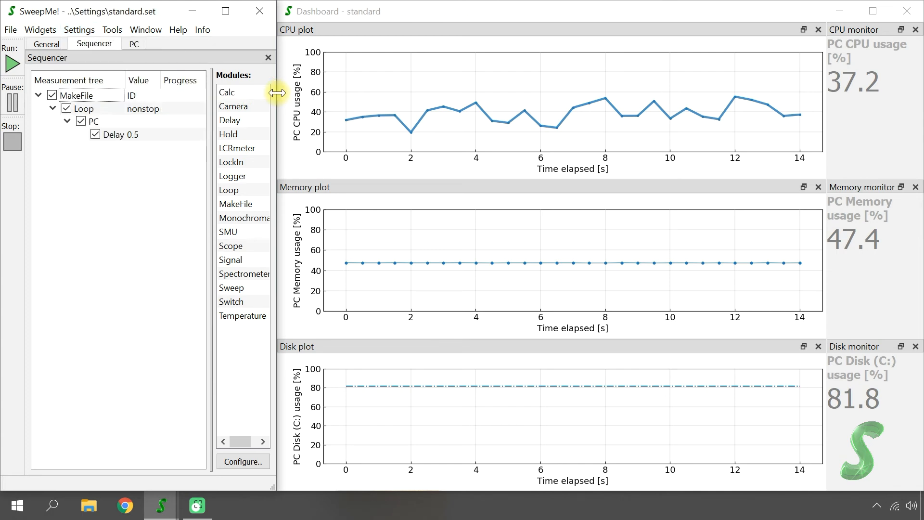